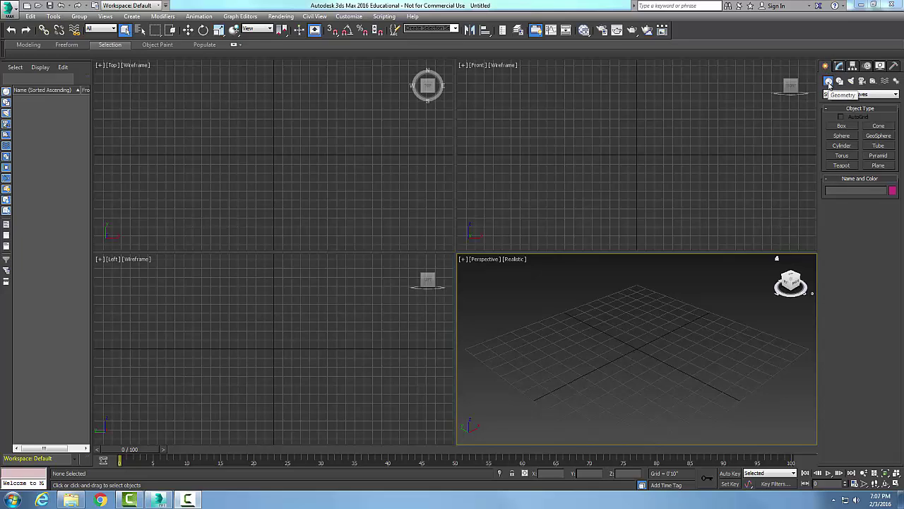
- Switch the Create > Geometry category to Stairs and pick the Straight Stair tool
click(895, 96)
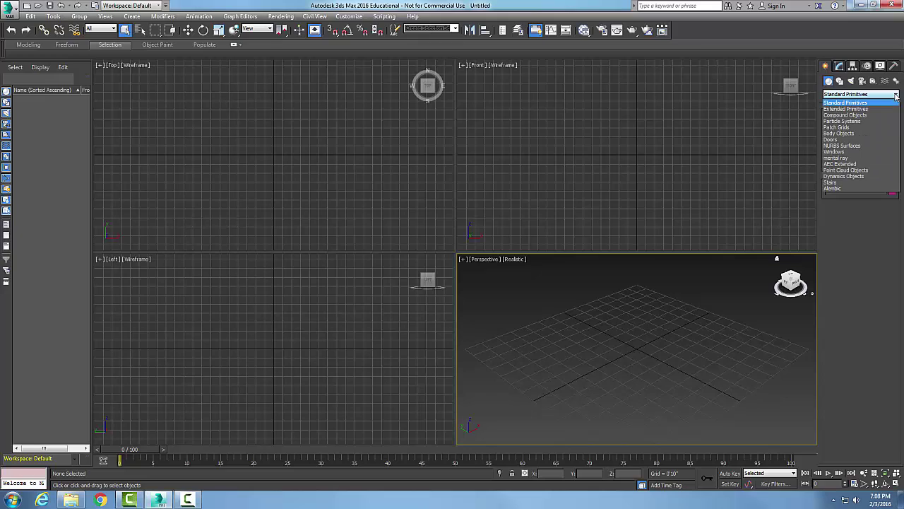
click(845, 183)
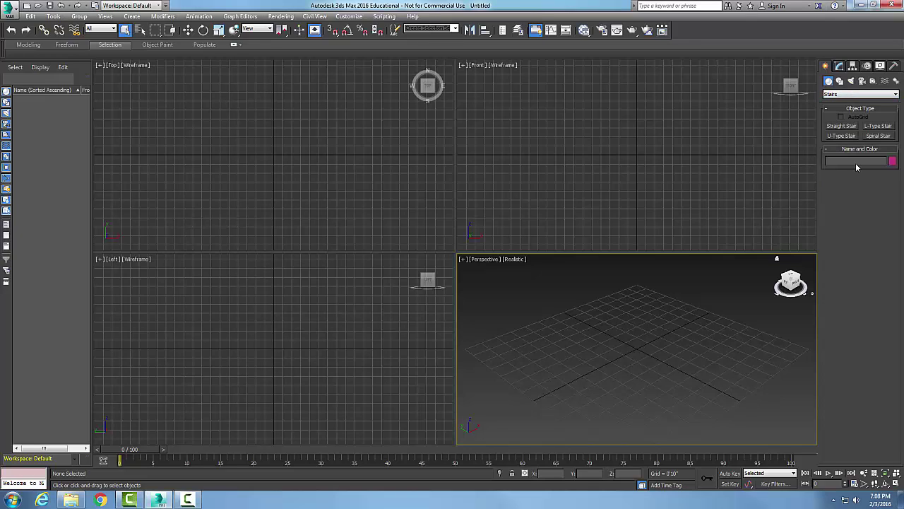
click(844, 126)
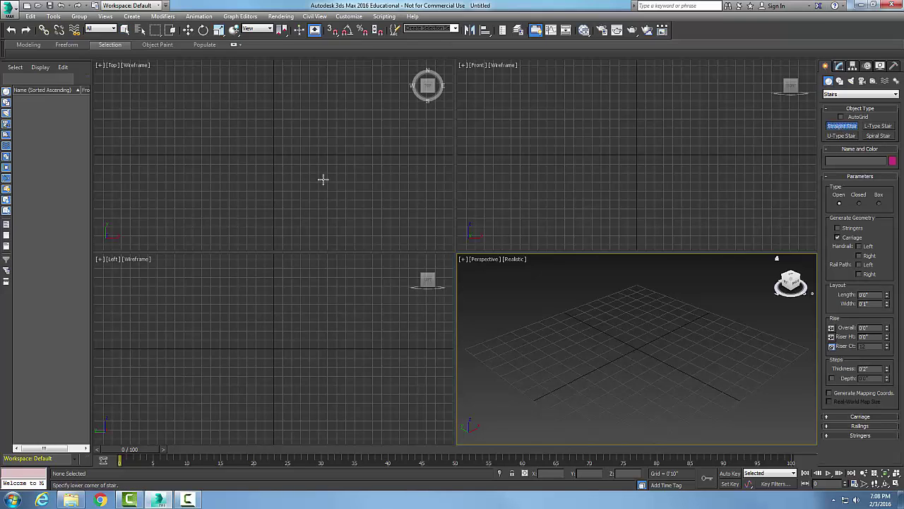
- Start a stair in the Top viewport, then cancel it and exit stair creation
click(171, 146)
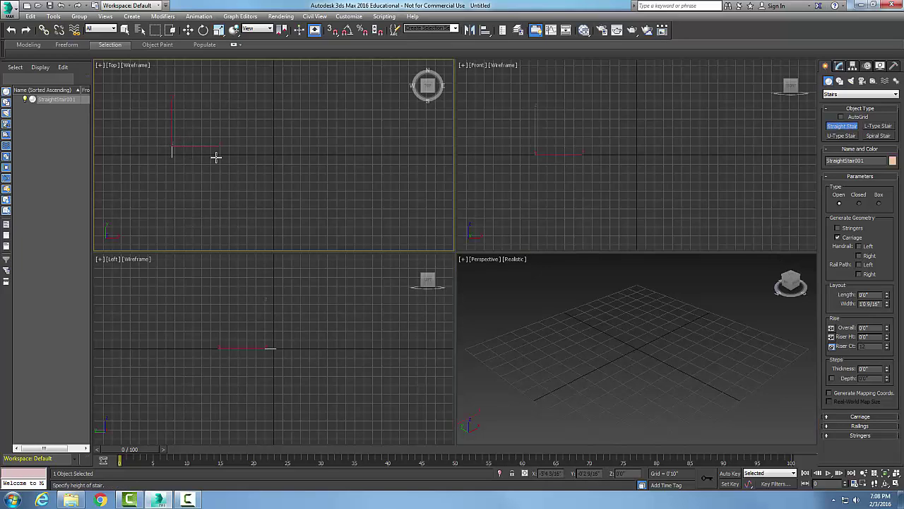
right_click(216, 158)
right_click(216, 158)
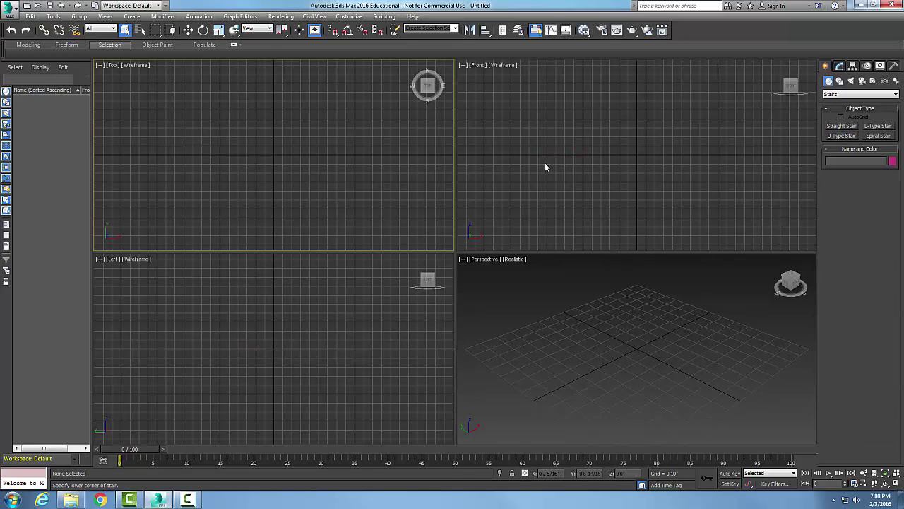
- Create a new straight stair, setting its length, width and height in the Top viewport
click(841, 126)
drag(165, 145, 236, 146)
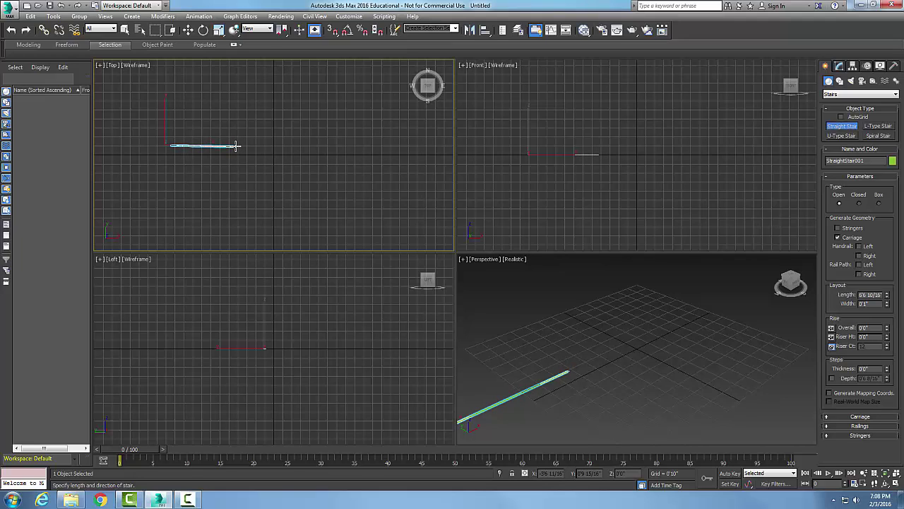
drag(236, 145, 239, 145)
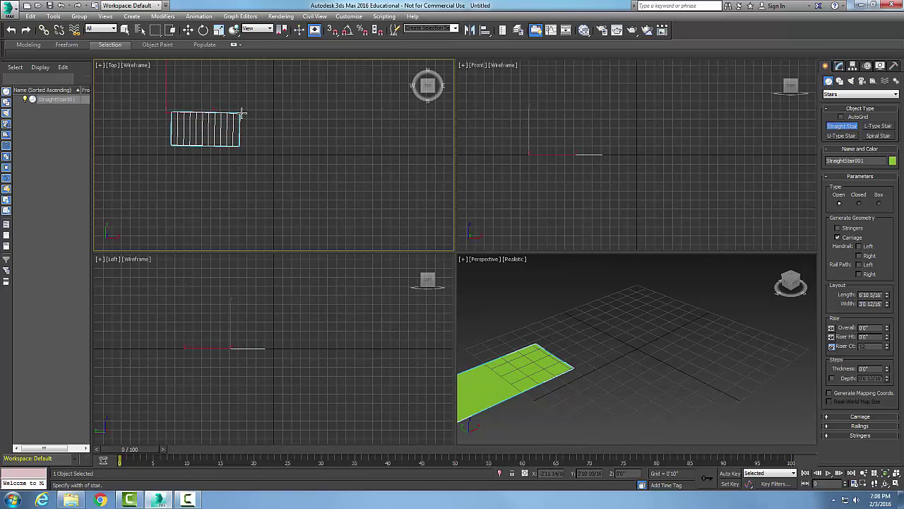
click(241, 111)
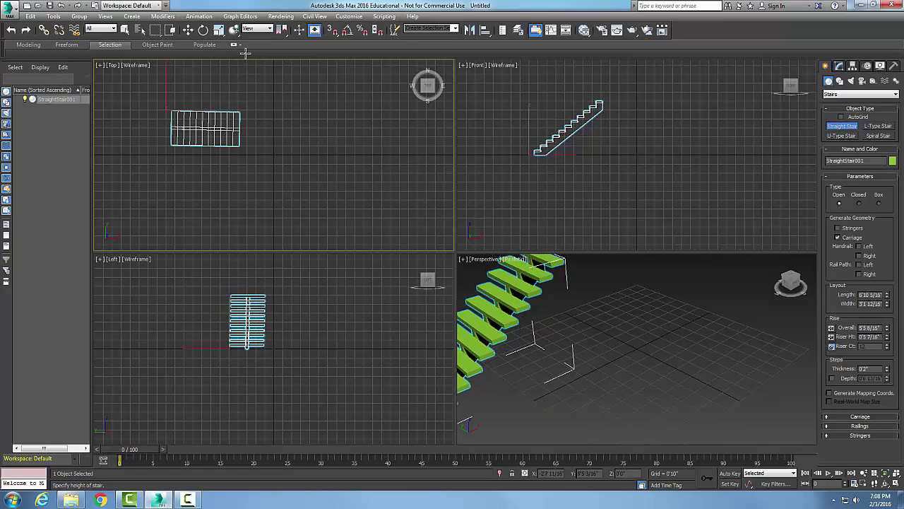
click(245, 53)
right_click(654, 318)
- Reframe the perspective view, select the staircase and show its Modify parameters
click(646, 316)
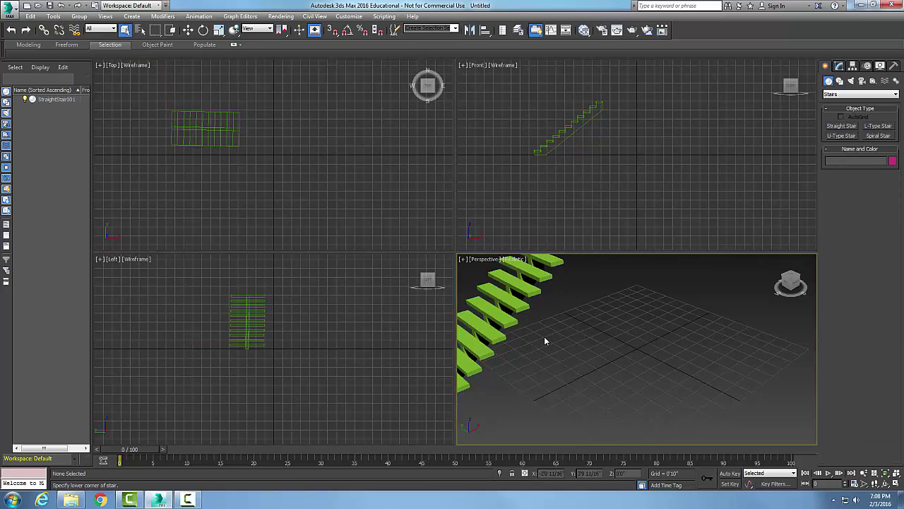
scroll(546, 338, down, 3)
middle_drag(547, 337, 665, 355)
scroll(658, 350, up, 3)
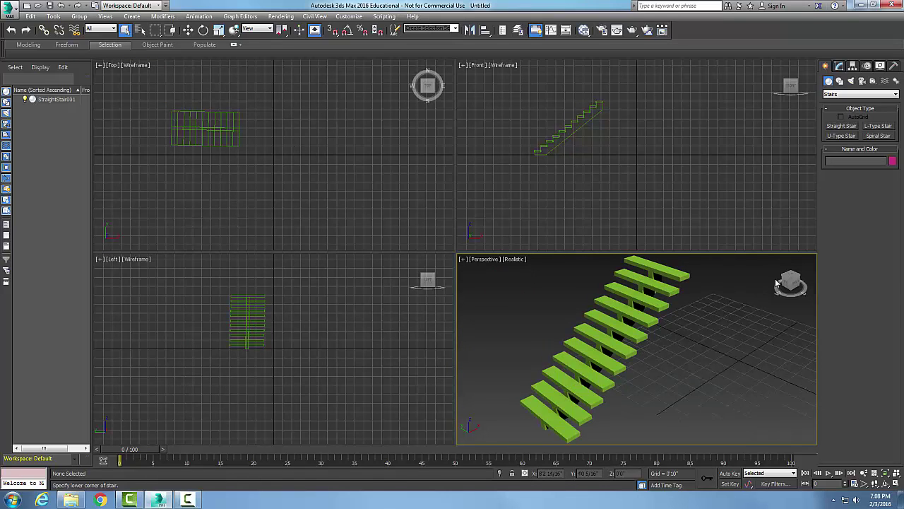
click(655, 308)
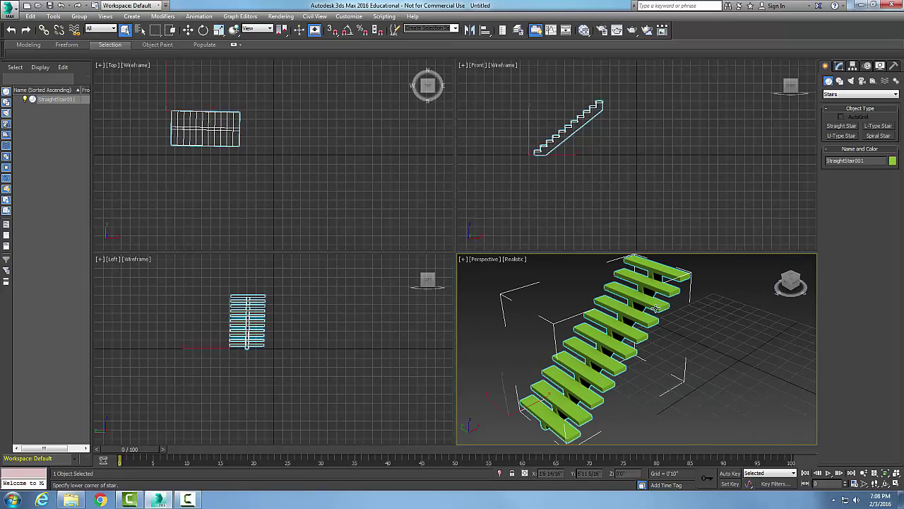
click(840, 66)
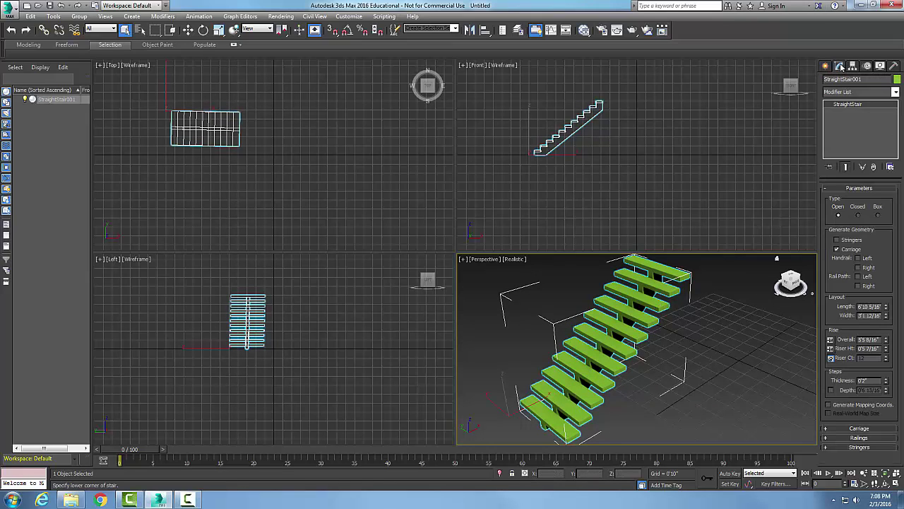
- Try the Closed and Box stair types, returning Type to Open
click(859, 215)
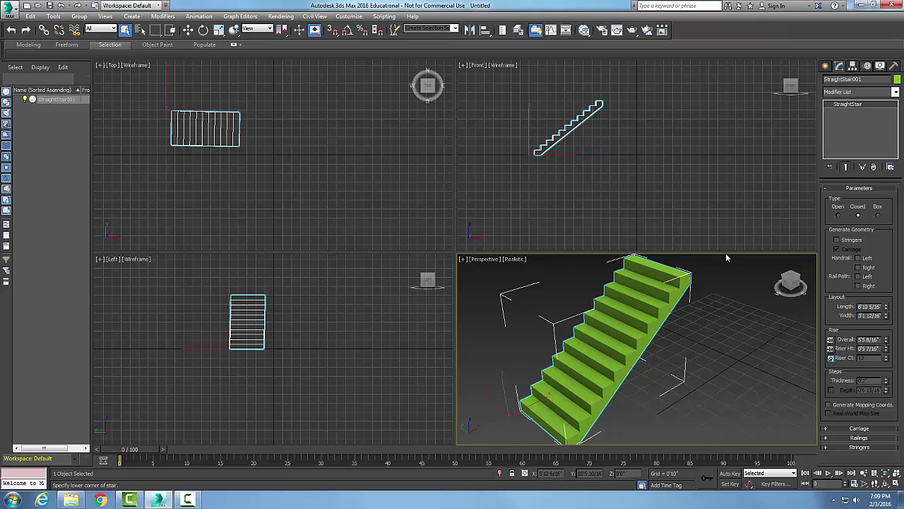
click(839, 215)
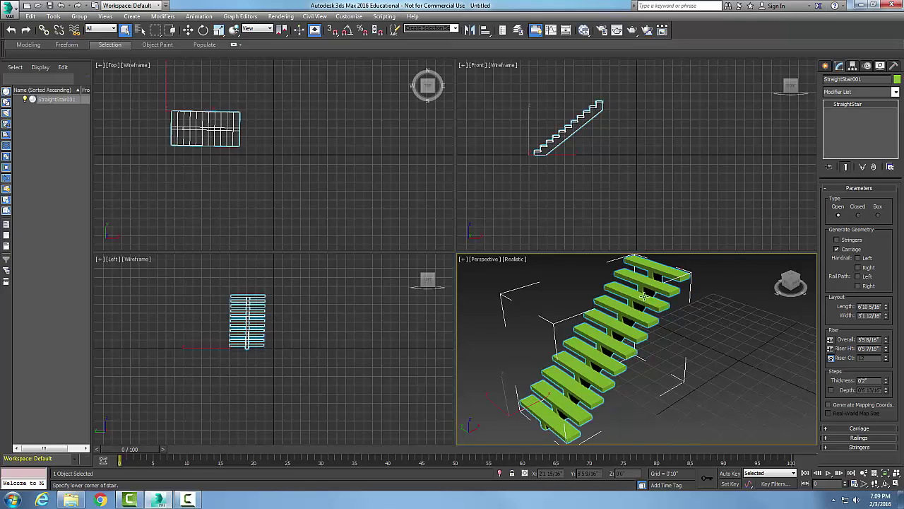
click(878, 215)
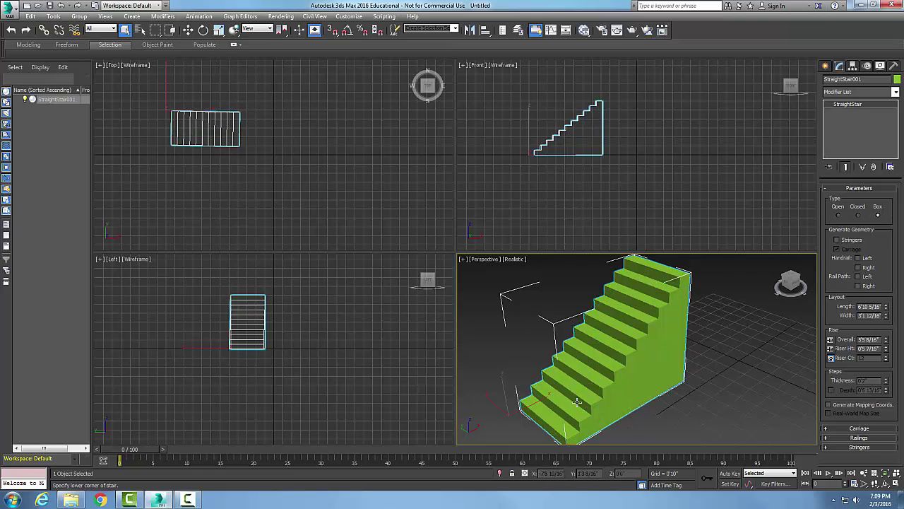
click(838, 215)
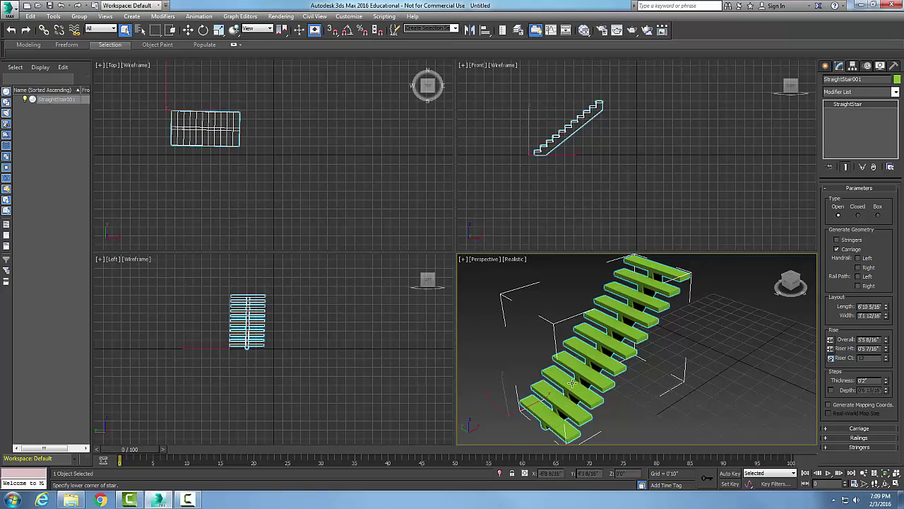
- Enable Stringers along with the Carriage, toggling each off and back on
click(837, 240)
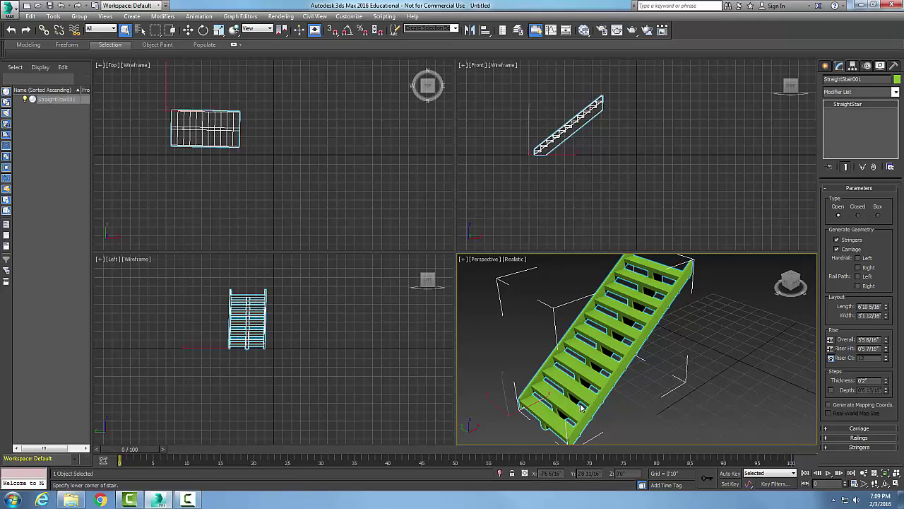
click(838, 249)
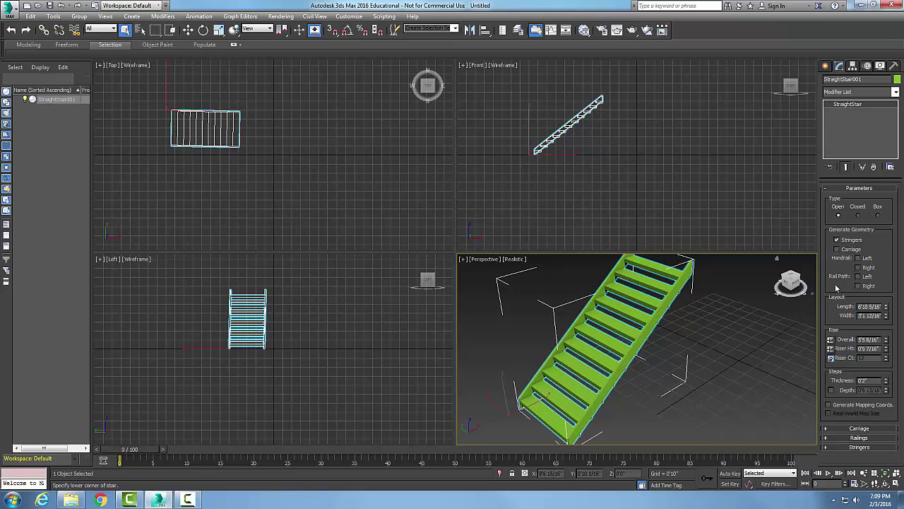
click(837, 250)
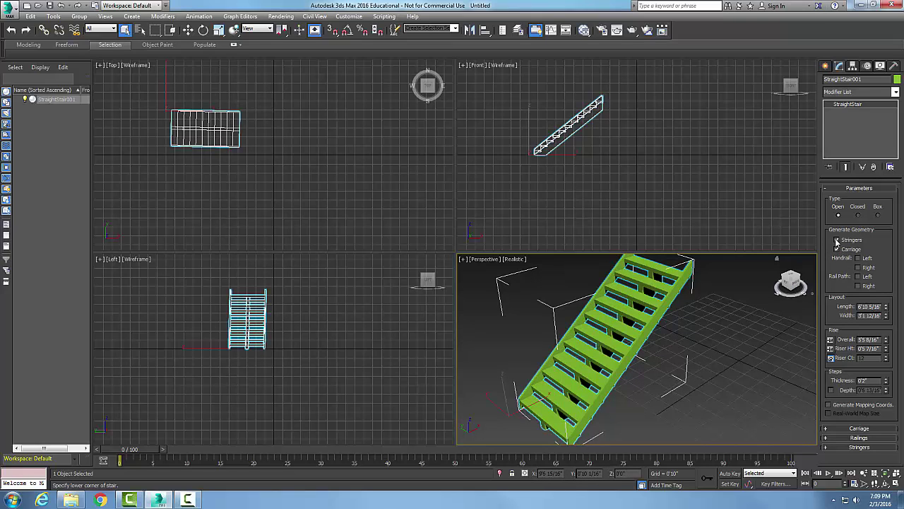
click(837, 240)
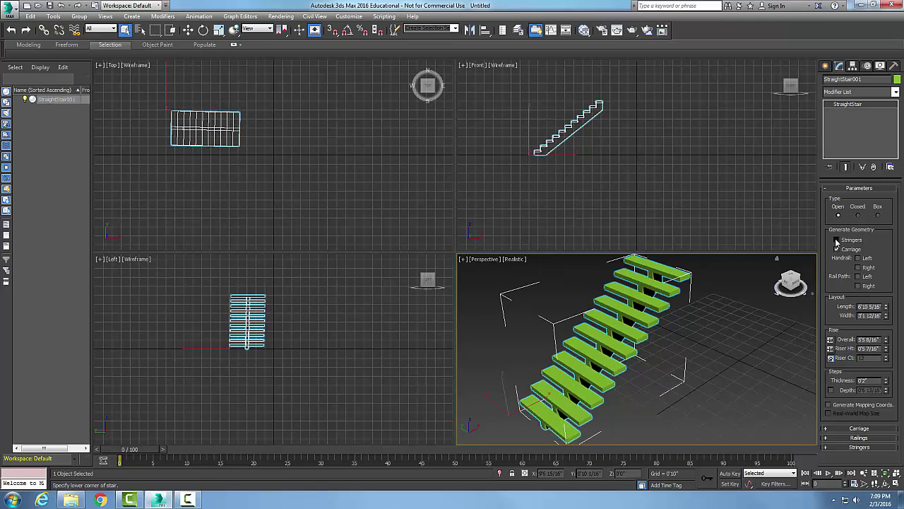
click(837, 240)
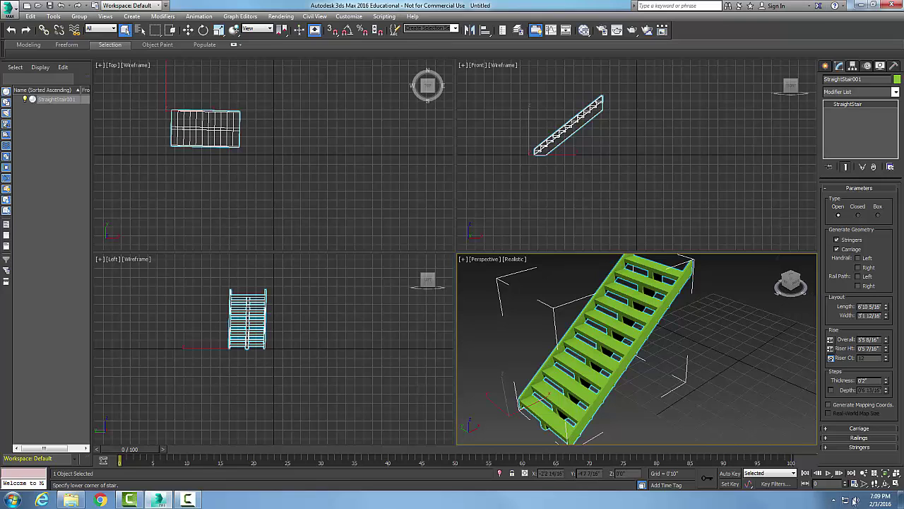
- Maximize the perspective view, turn on the left handrail, and reselect the stair
click(896, 484)
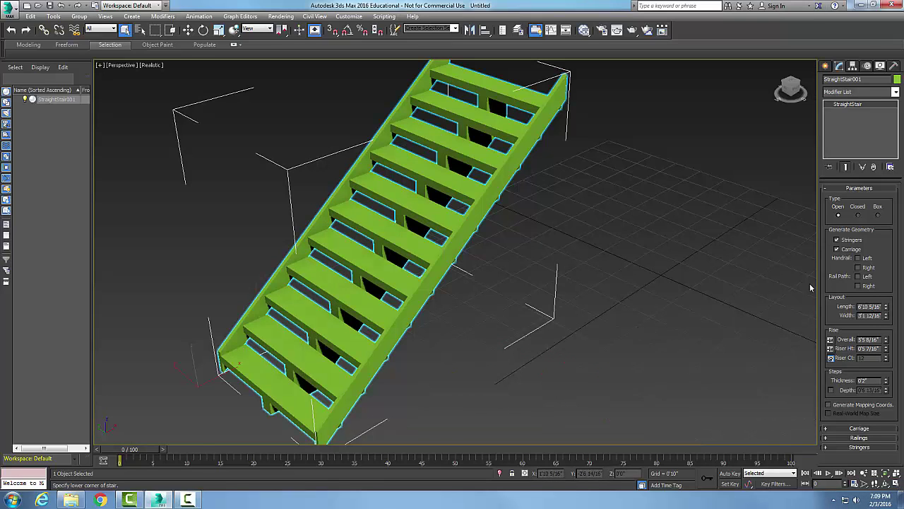
click(859, 258)
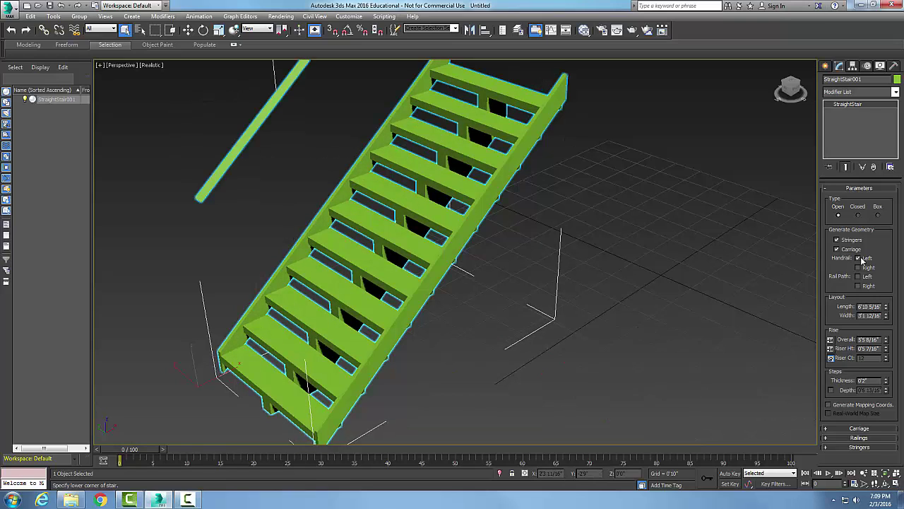
click(627, 308)
scroll(629, 310, down, 3)
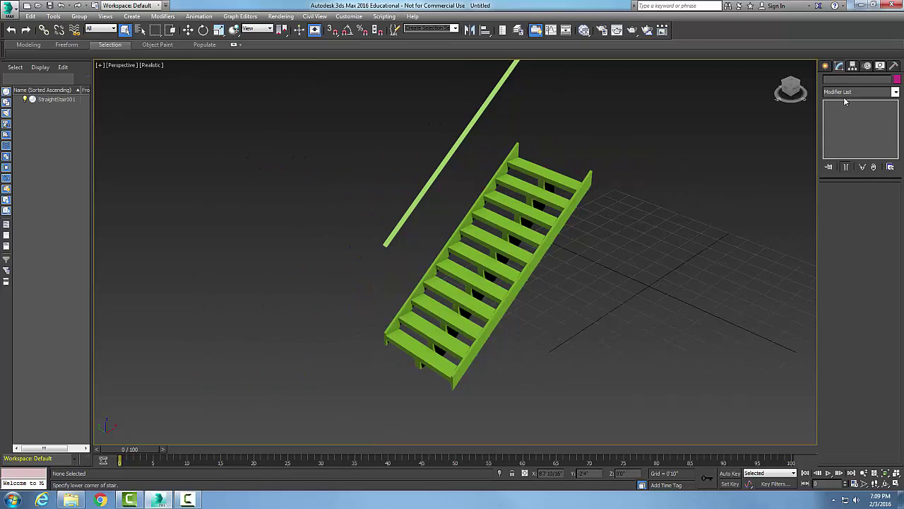
click(549, 232)
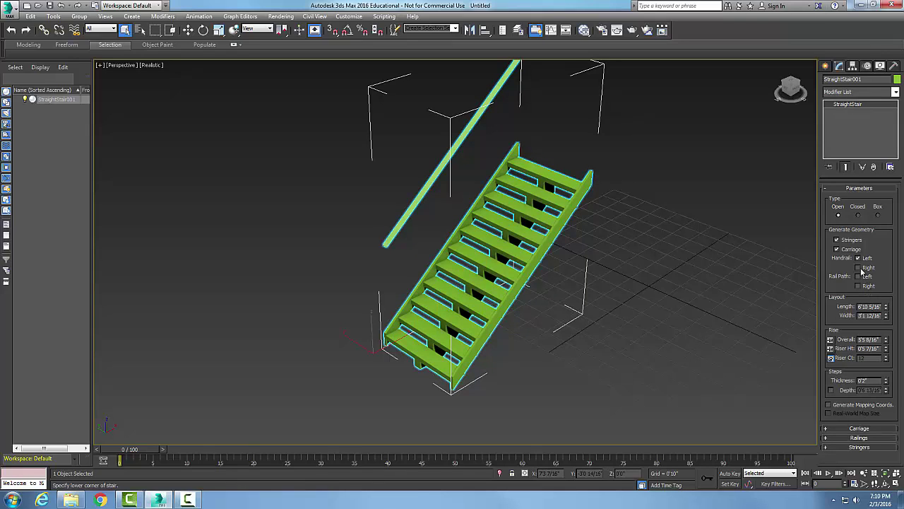
- Turn on the right handrail too, leaving Rail Path unchecked after trying it
click(858, 268)
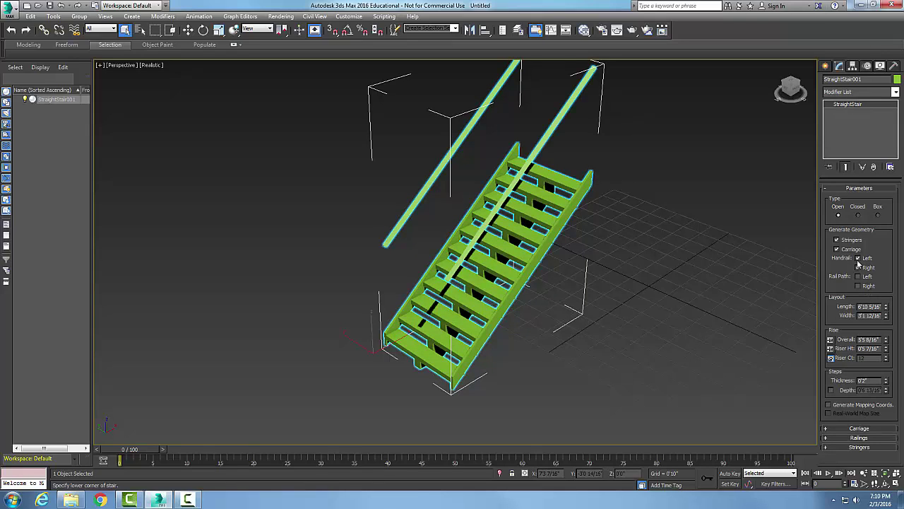
click(858, 259)
click(858, 268)
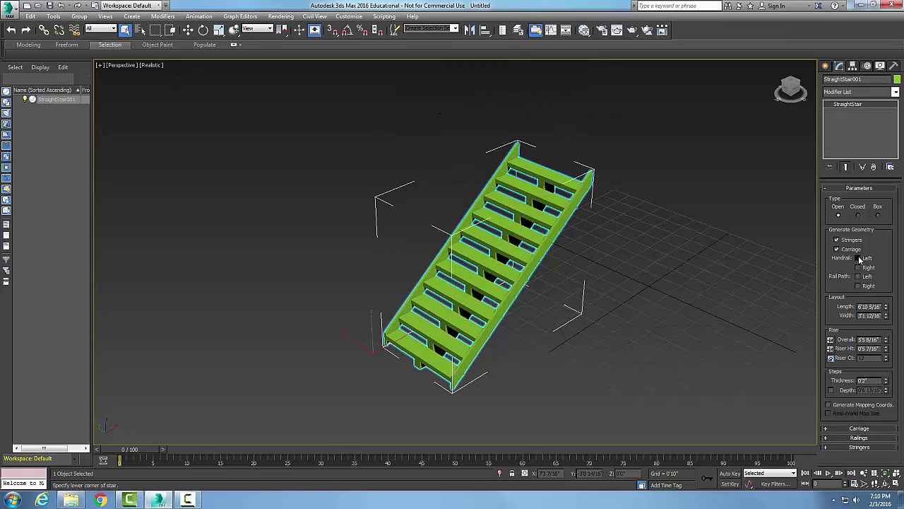
click(858, 258)
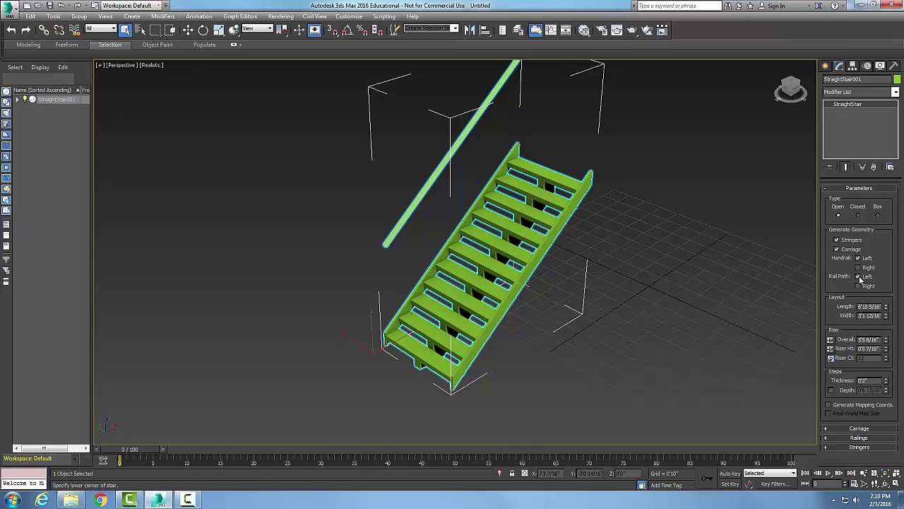
click(859, 268)
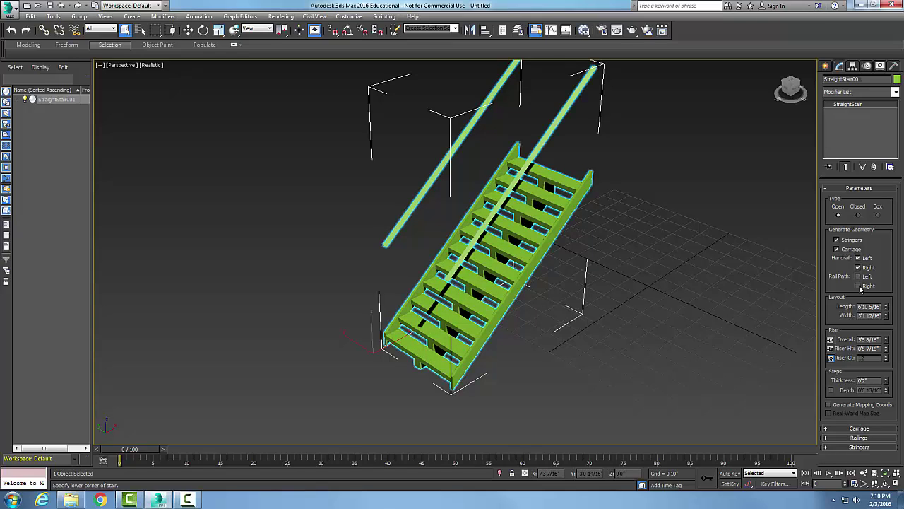
click(858, 286)
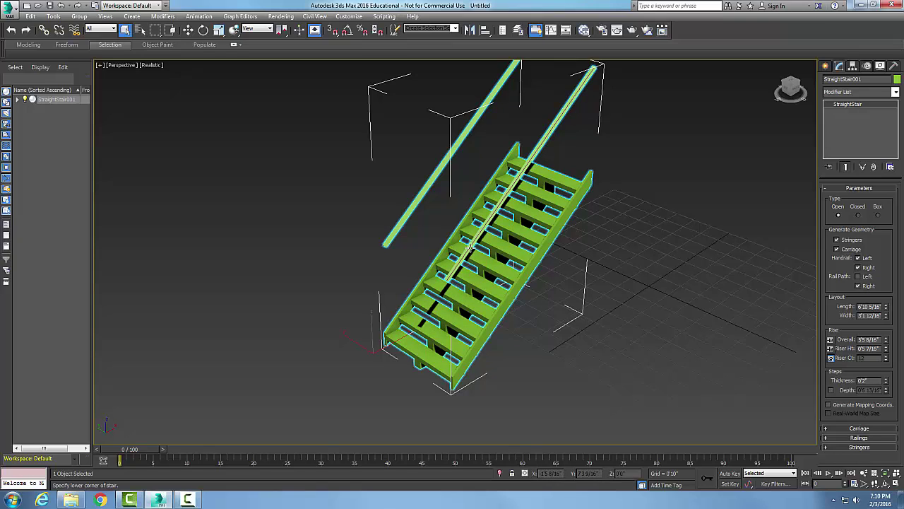
click(859, 286)
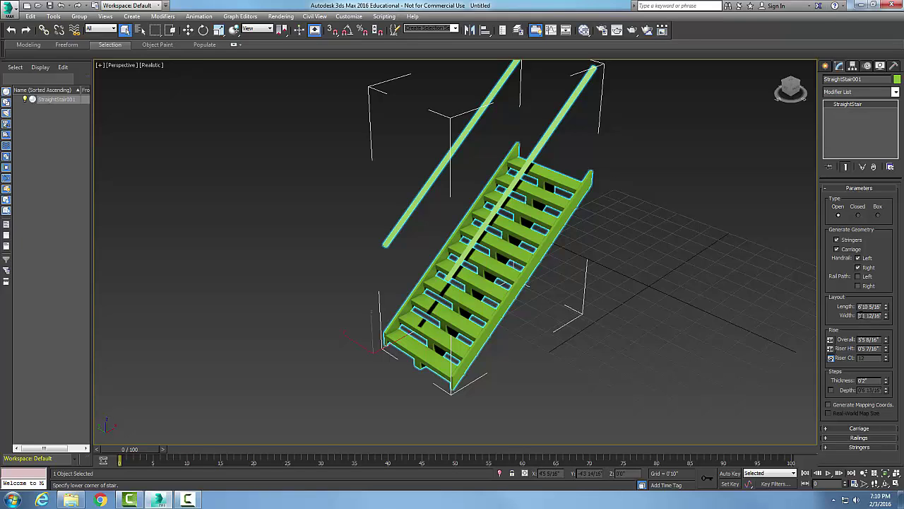
- Set the stair Width to 4'0" and the Overall rise to 8'0"
drag(859, 315, 881, 315)
text(4)
key(Return)
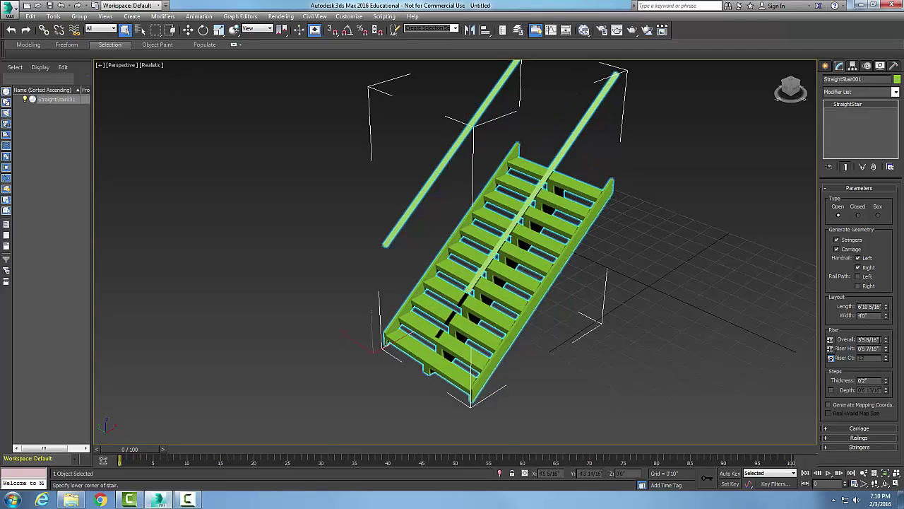
drag(881, 340, 857, 339)
text(8)
key(Tab)
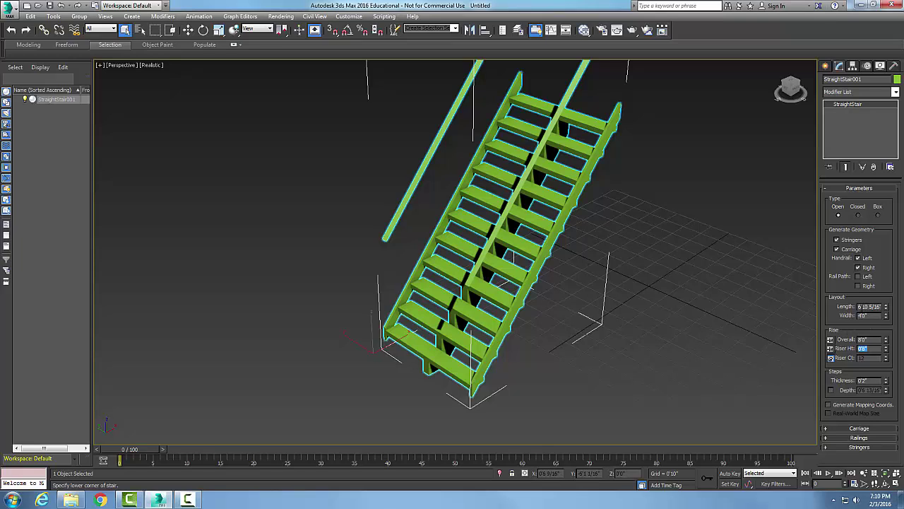
- Set the stair Length to 10'0"
click(869, 307)
text(8)
key(Return)
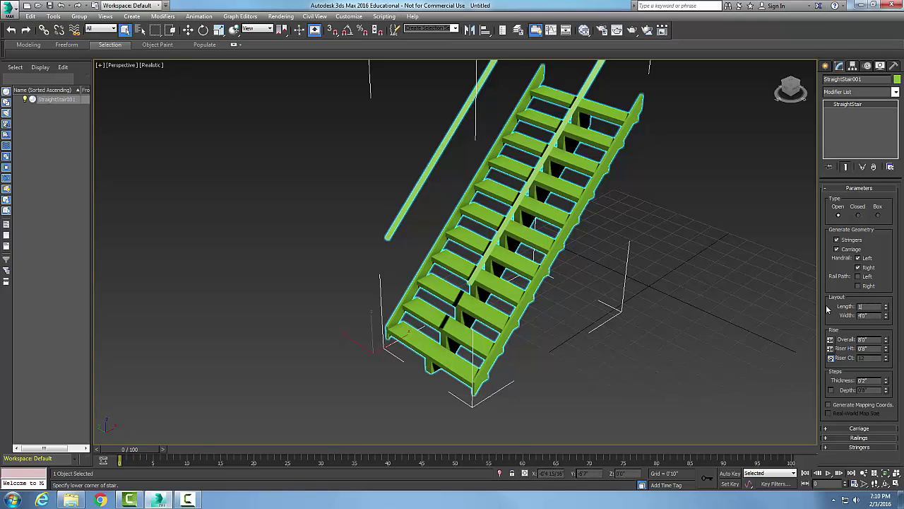
click(867, 316)
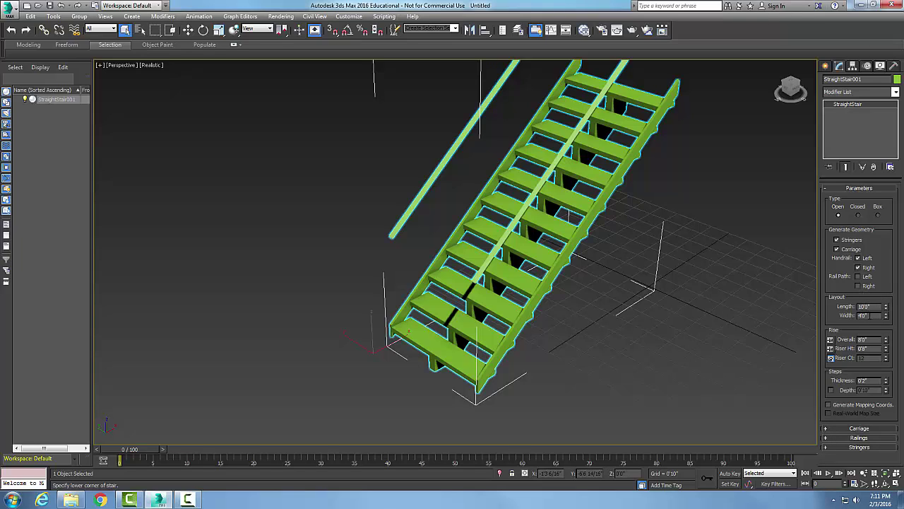
- Expand the Carriage rollout showing 0'8" depth, 0'3" width and Spring from Floor
click(828, 429)
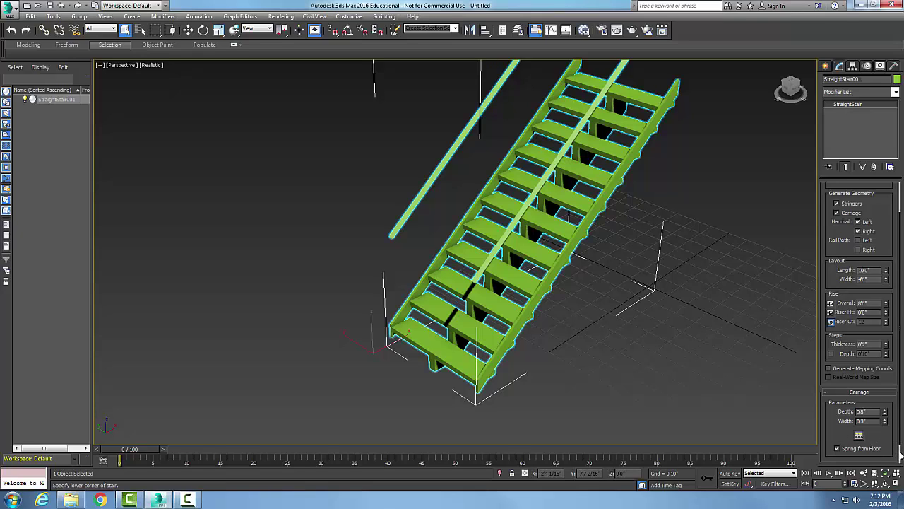
scroll(900, 456, down, 1)
scroll(828, 451, down, 2)
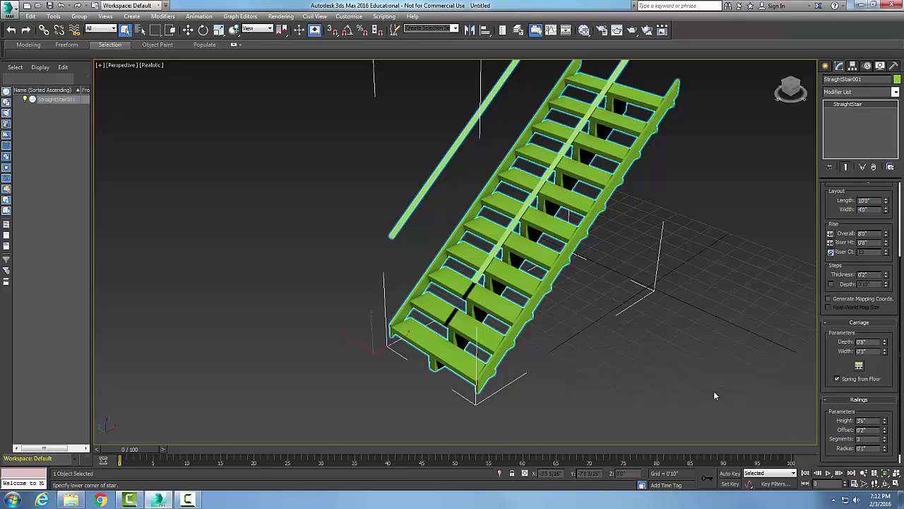
click(863, 439)
scroll(899, 461, down, 1)
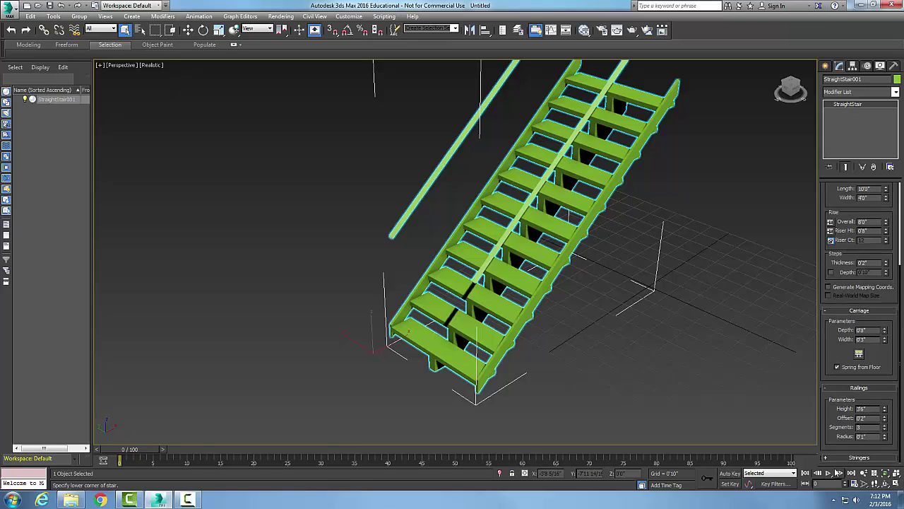
scroll(825, 461, down, 5)
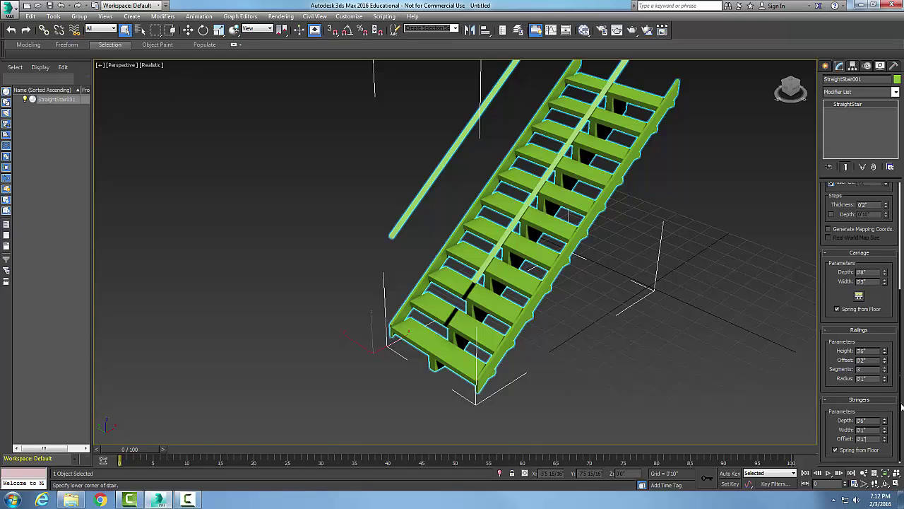
scroll(897, 406, up, 5)
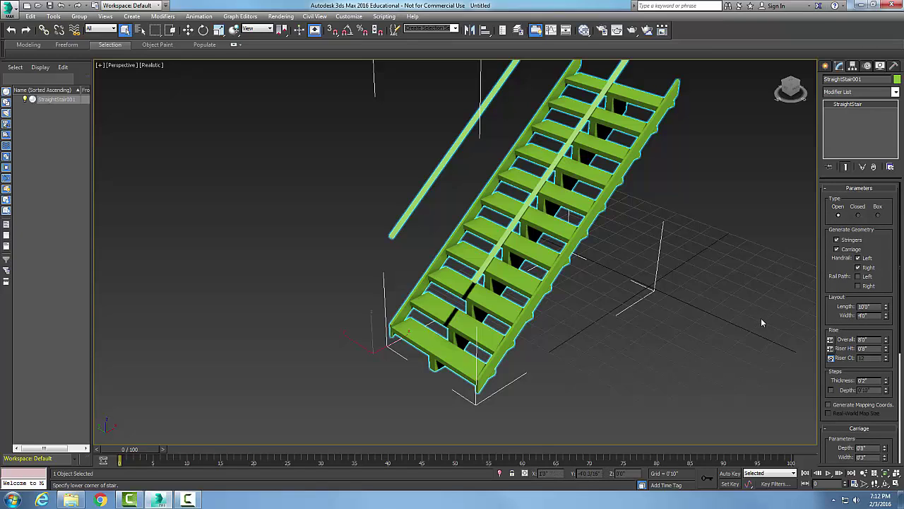
- Dismiss the viewport quad menu and deselect the staircase
right_click(712, 345)
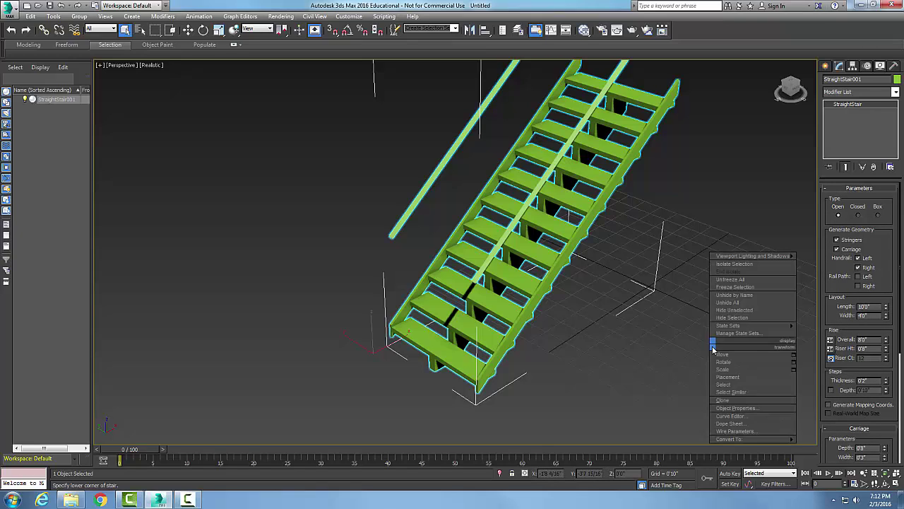
click(672, 356)
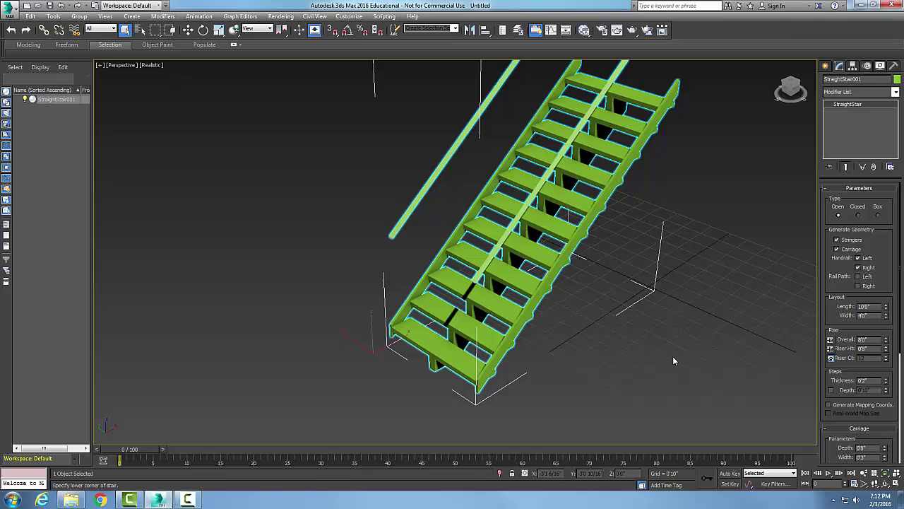
click(627, 368)
scroll(604, 285, down, 5)
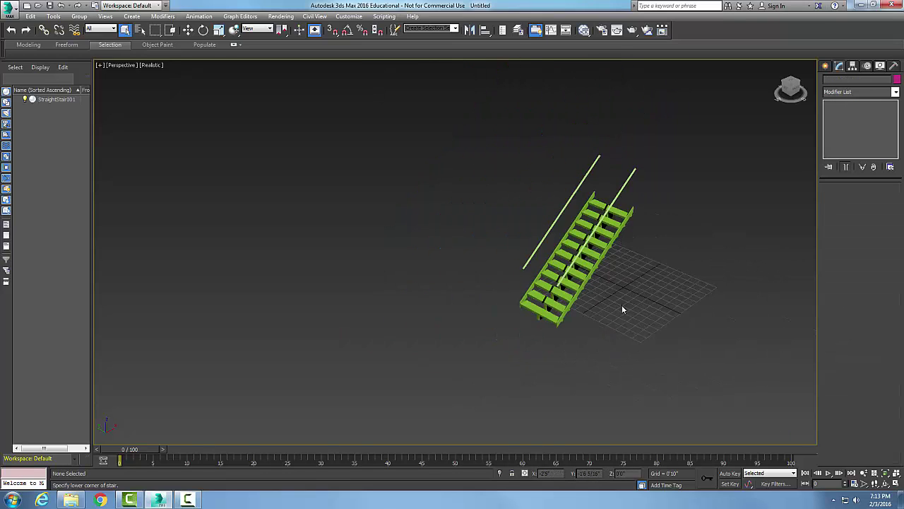
scroll(622, 309, up, 3)
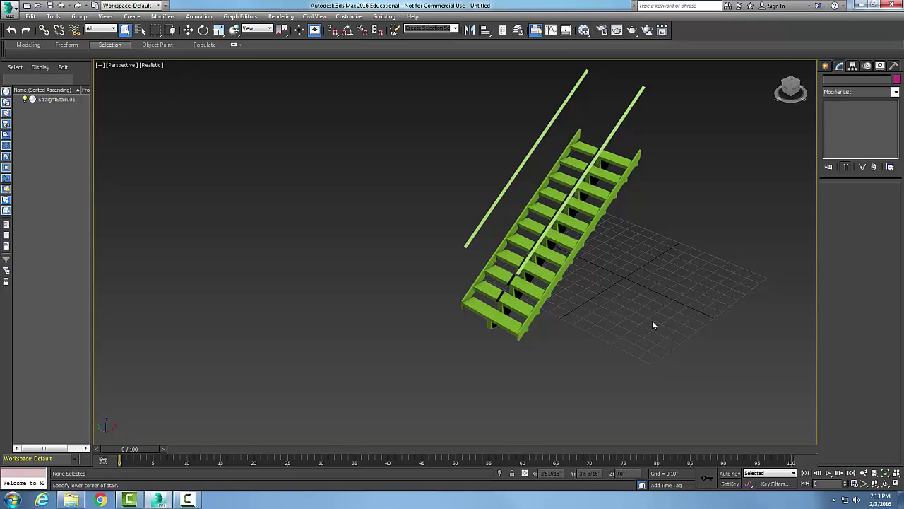
- Switch to the Create panel and set the Geometry category to Stairs
click(826, 65)
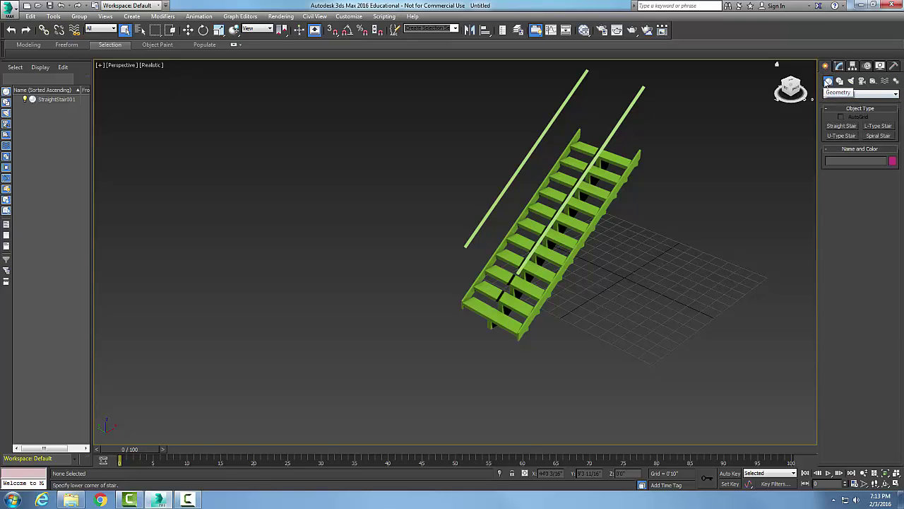
click(896, 94)
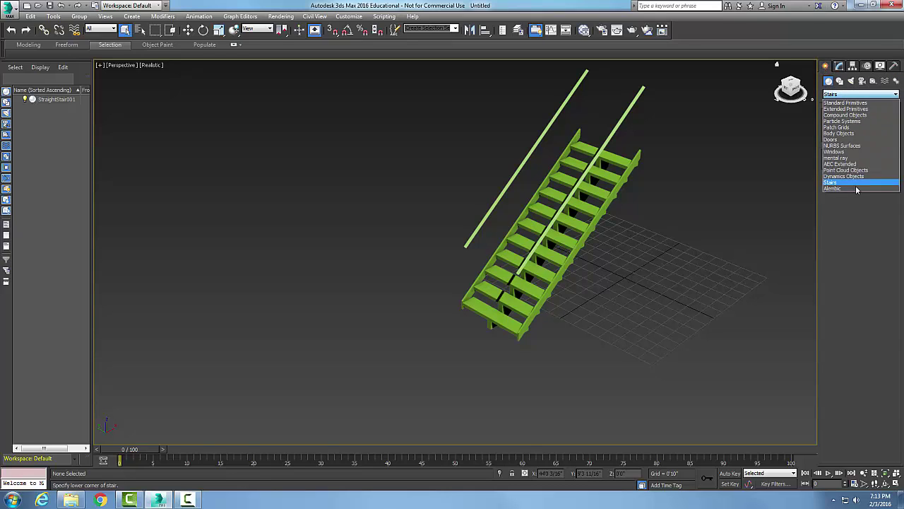
click(841, 183)
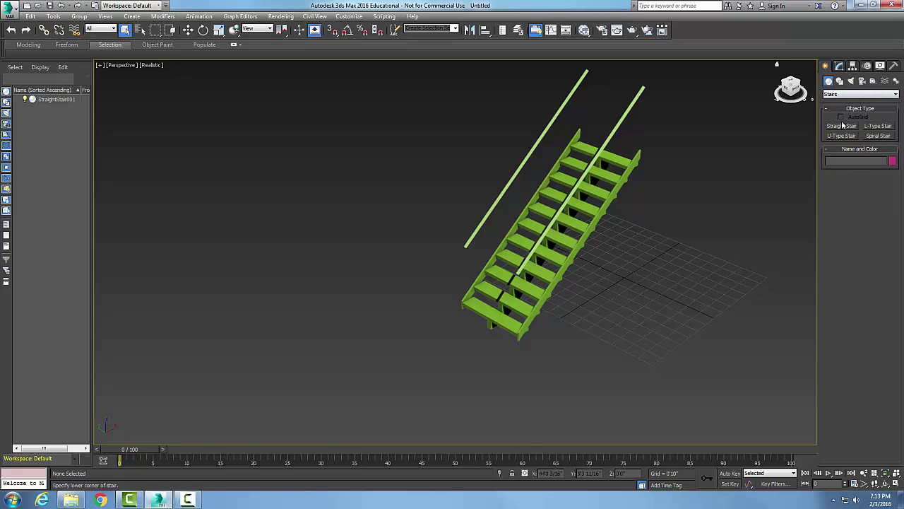